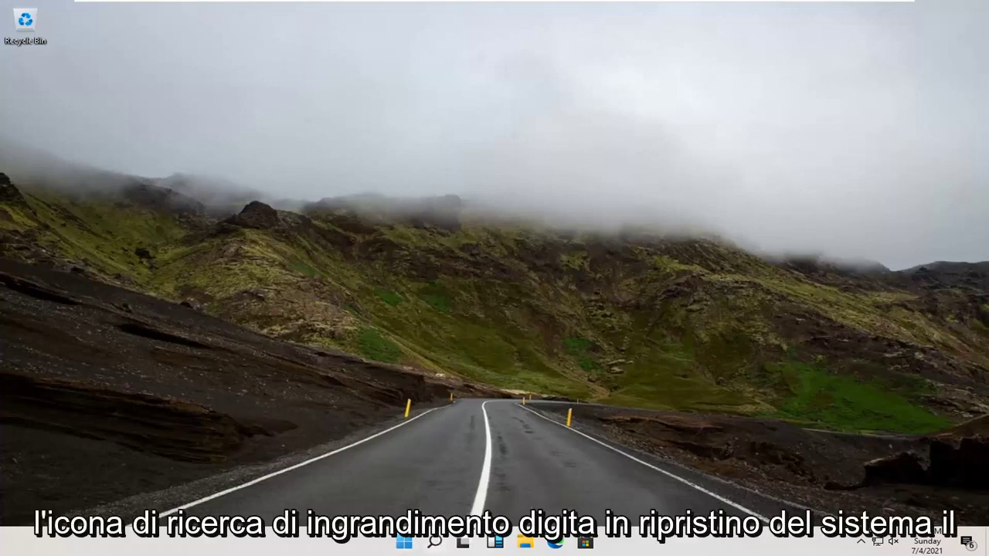
Search 'system restore' and open 'Create a restore point' in System Properties.
{"action": "left_click", "coordinate": [432, 542]}
{"action": "type", "text": "system restore"}
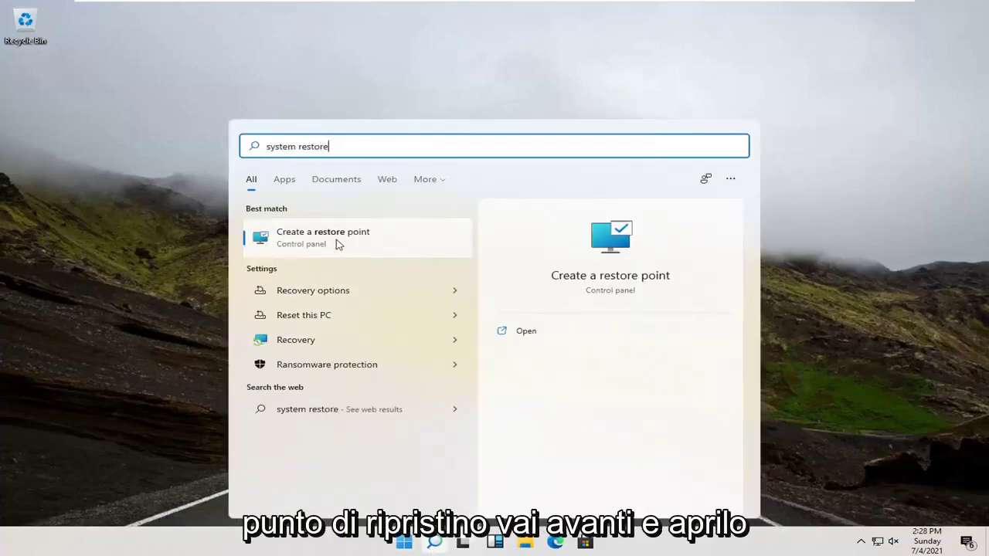
{"action": "left_click", "coordinate": [336, 240]}
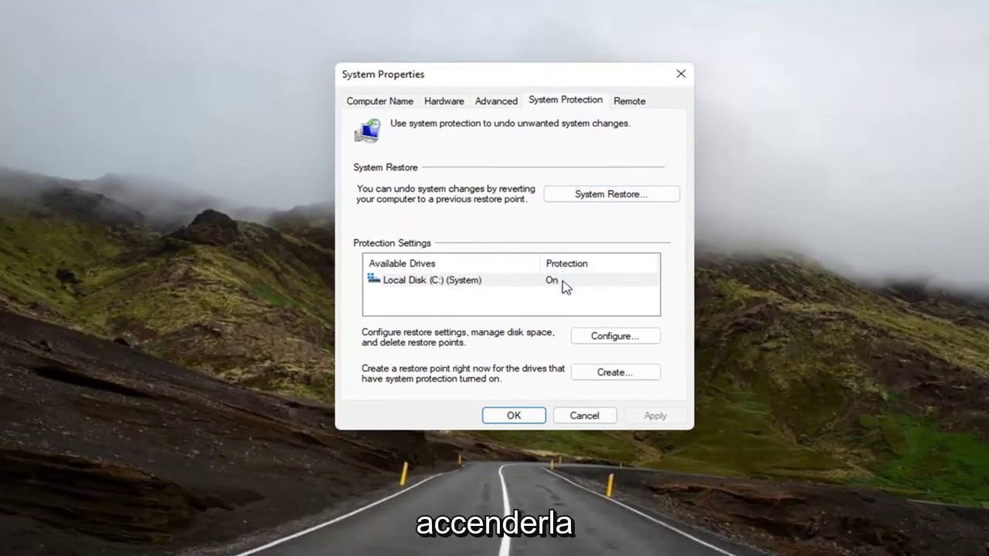
{"action": "left_click", "coordinate": [600, 378]}
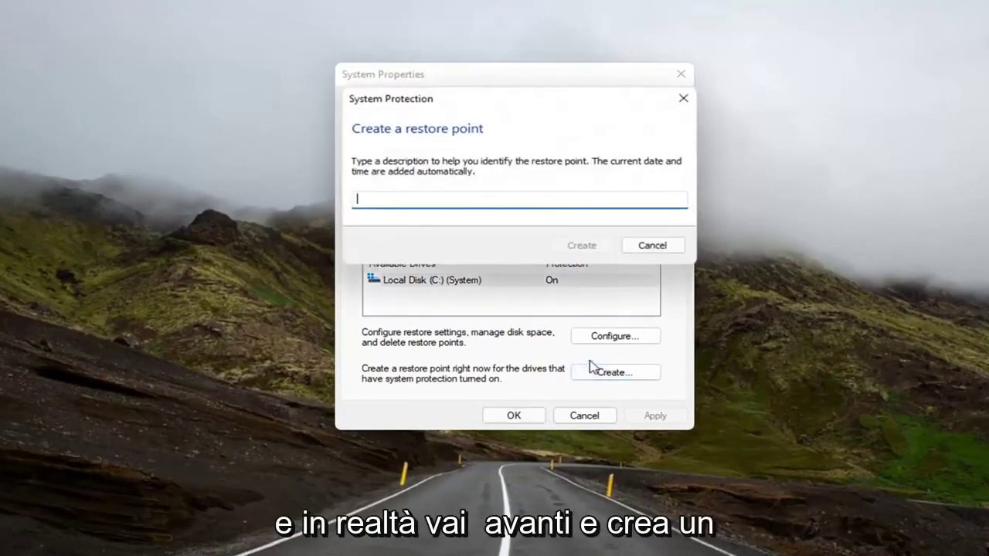
{"action": "left_click", "coordinate": [675, 99]}
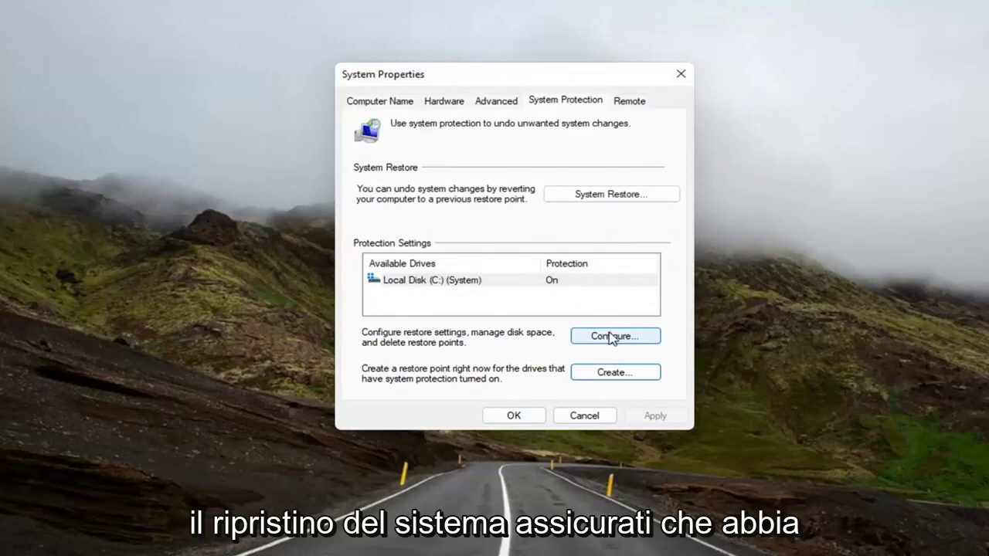
{"action": "left_click", "coordinate": [598, 339]}
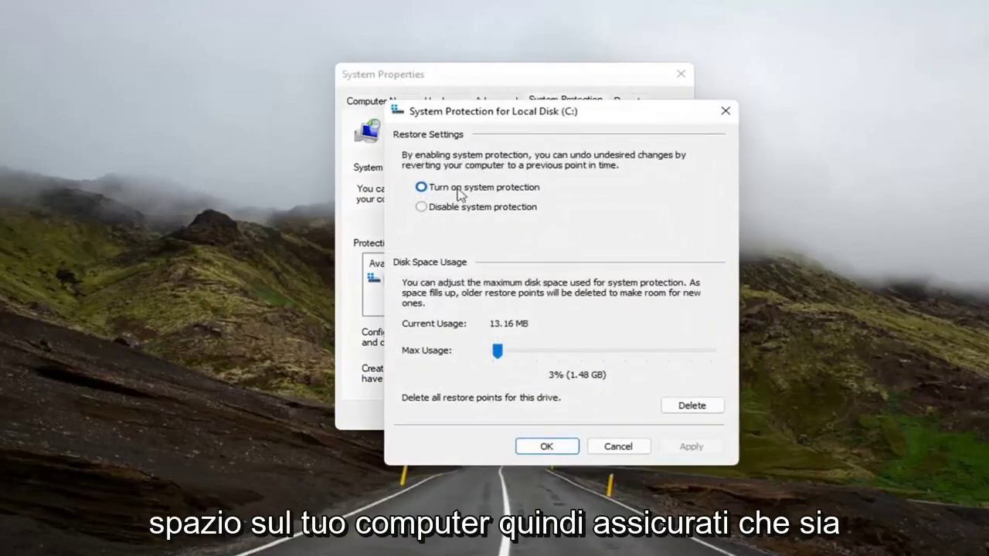
{"action": "left_click", "coordinate": [556, 448]}
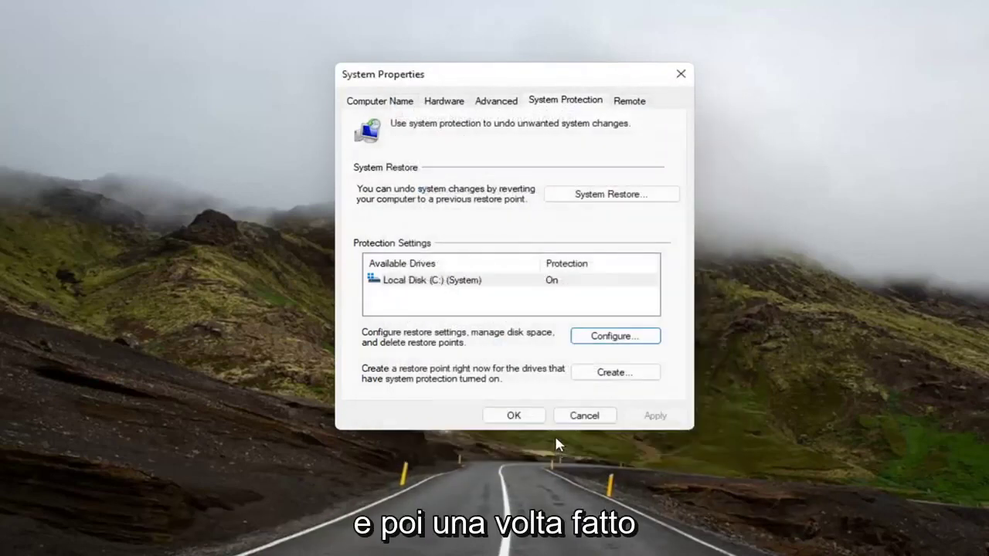
{"action": "left_click", "coordinate": [601, 377]}
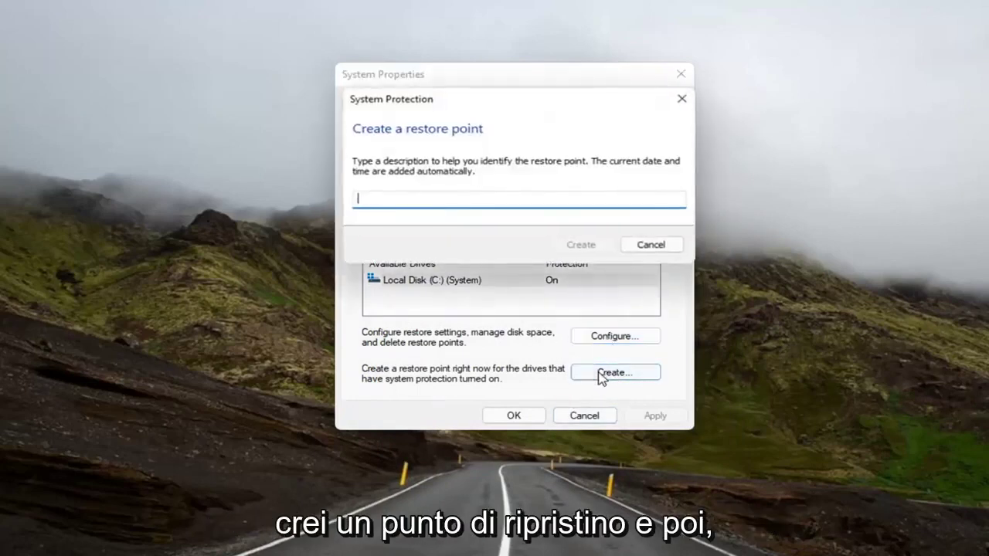
{"action": "left_click", "coordinate": [681, 99]}
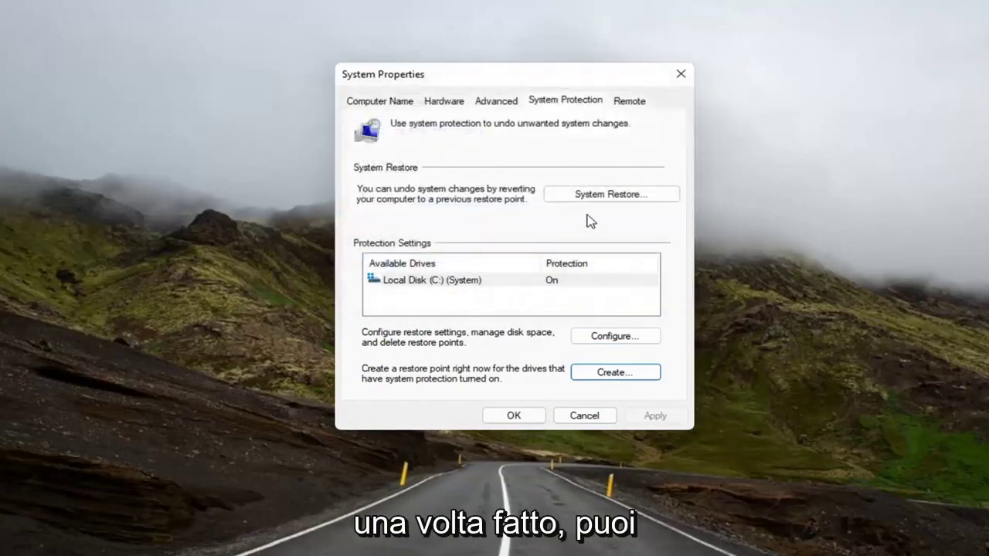
Launch the System Restore wizard, move it higher, and advance to the restore-point list.
{"action": "left_click", "coordinate": [609, 194]}
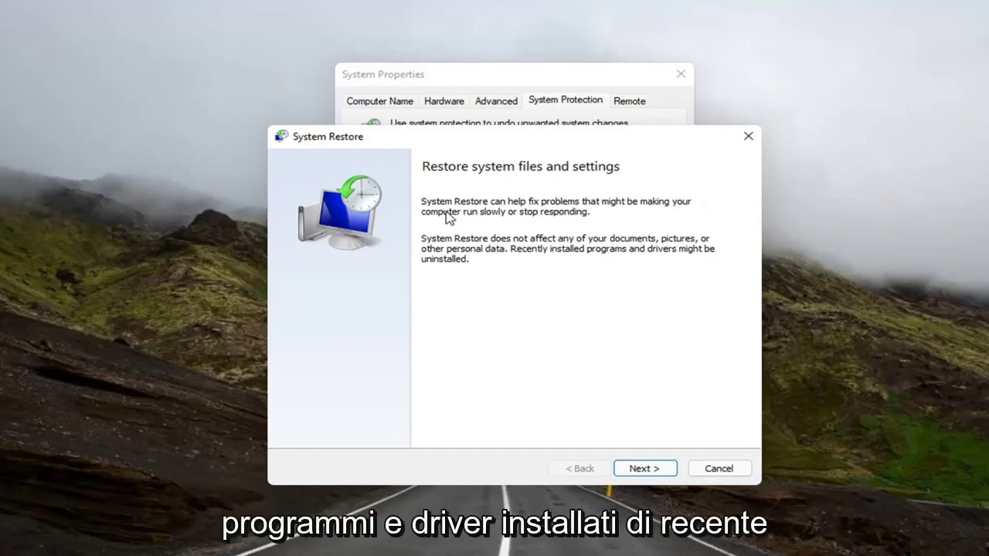
{"action": "left_click_drag", "start_coordinate": [448, 139], "coordinate": [446, 83]}
{"action": "left_click", "coordinate": [656, 415]}
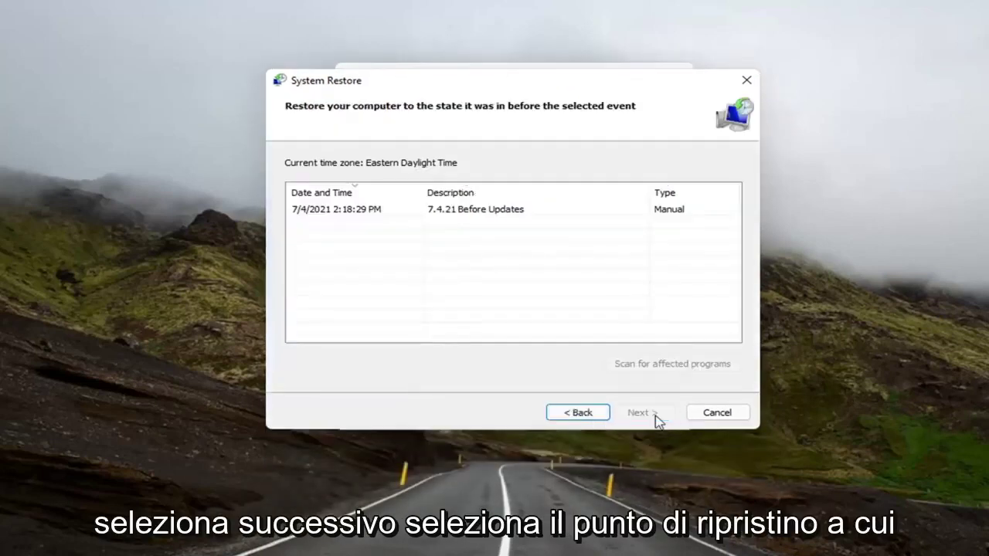
Choose the 7/4/2021 '7.4.21 Before Updates' restore point and proceed to confirmation.
{"action": "left_click", "coordinate": [324, 211]}
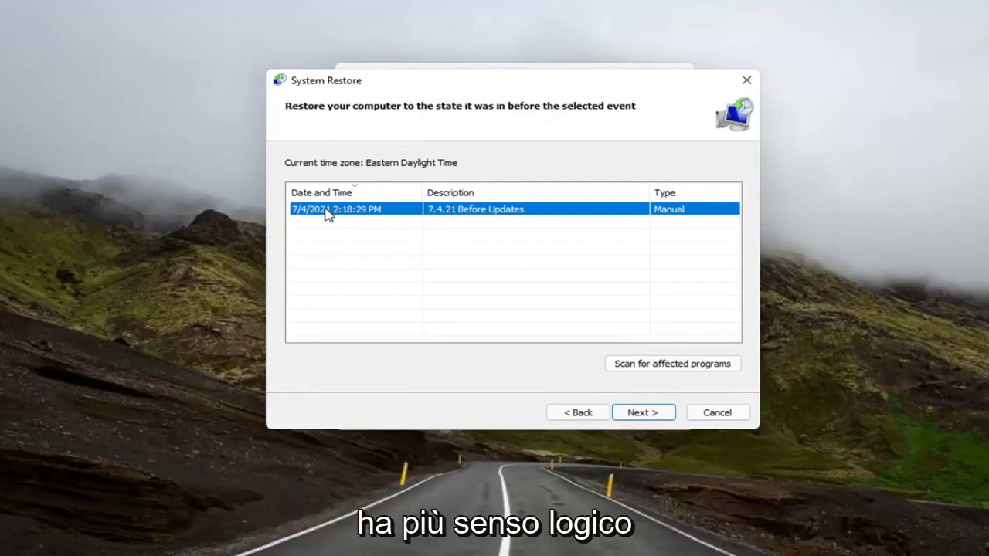
{"action": "left_click", "coordinate": [637, 414]}
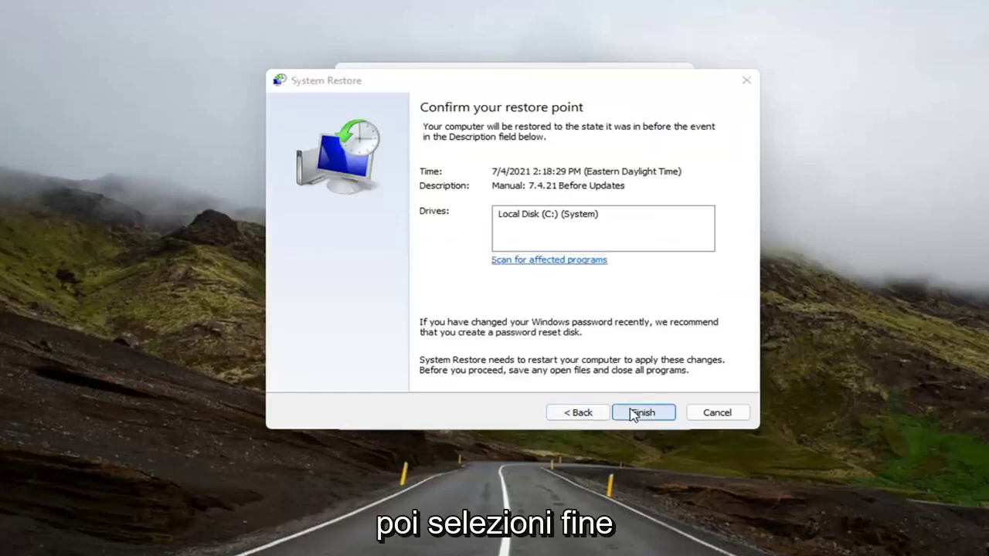
Finish the wizard and accept the warning that the restore cannot be interrupted.
{"action": "left_click", "coordinate": [634, 414]}
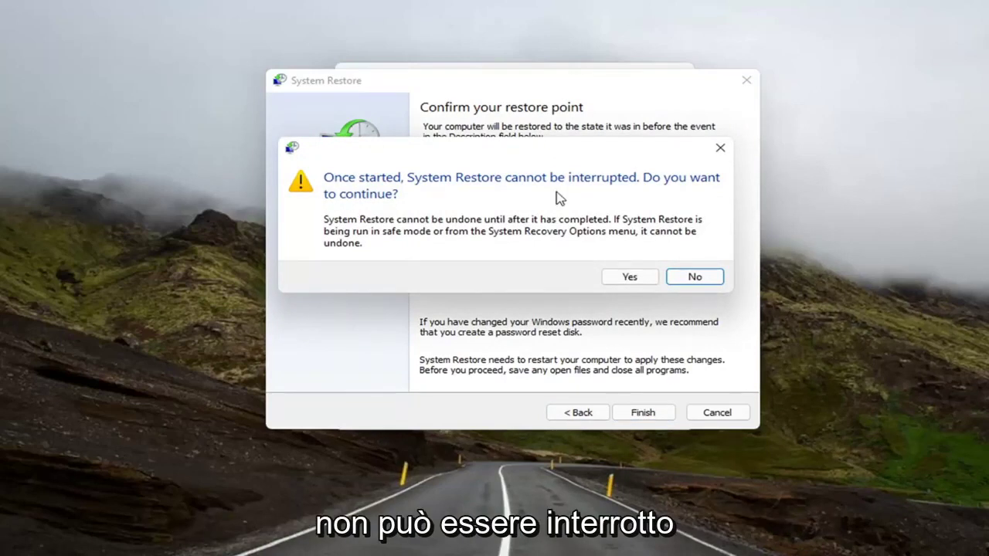
{"action": "left_click", "coordinate": [630, 279]}
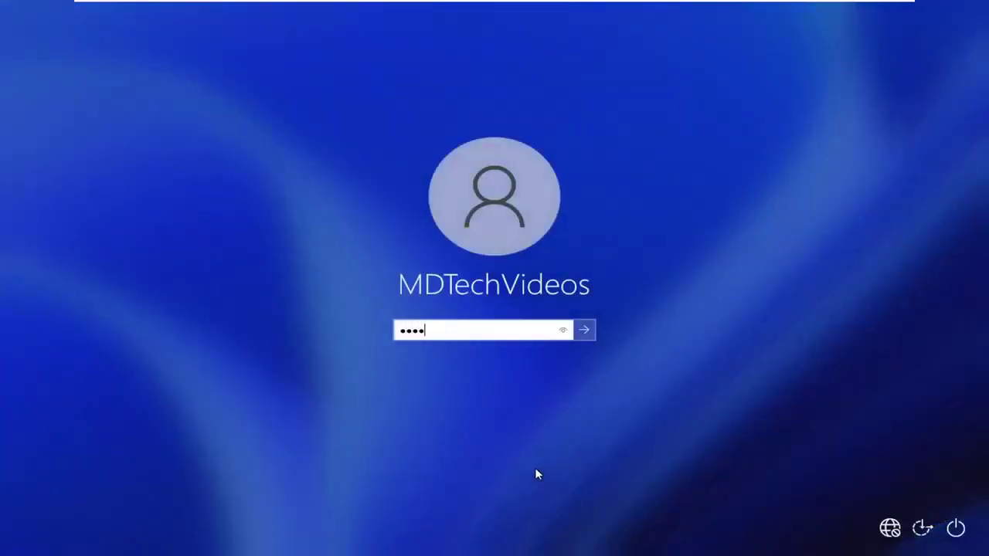
Submit the account password at the Windows sign-in screen.
{"action": "key", "text": "Return"}
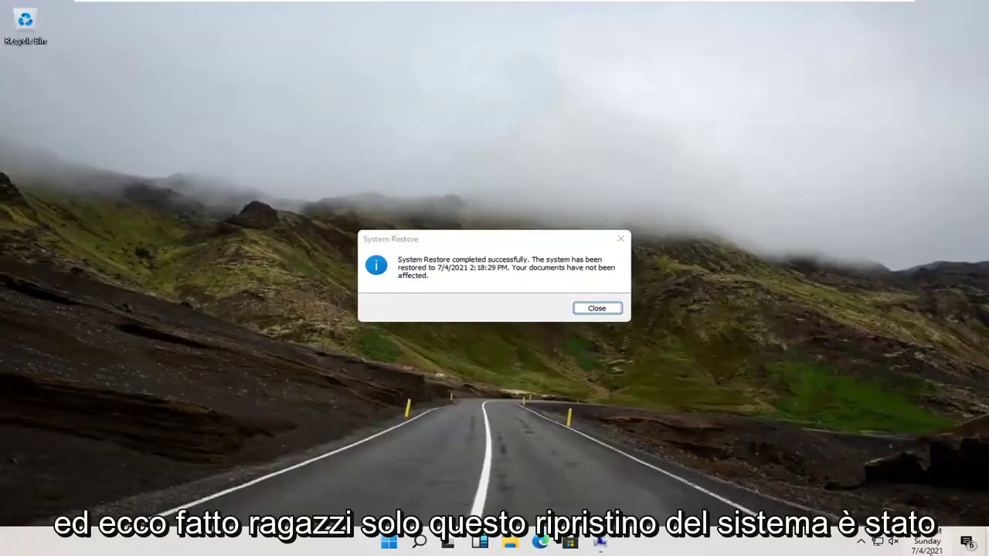
Close the 'System Restore completed successfully' message.
{"action": "left_click", "coordinate": [589, 310]}
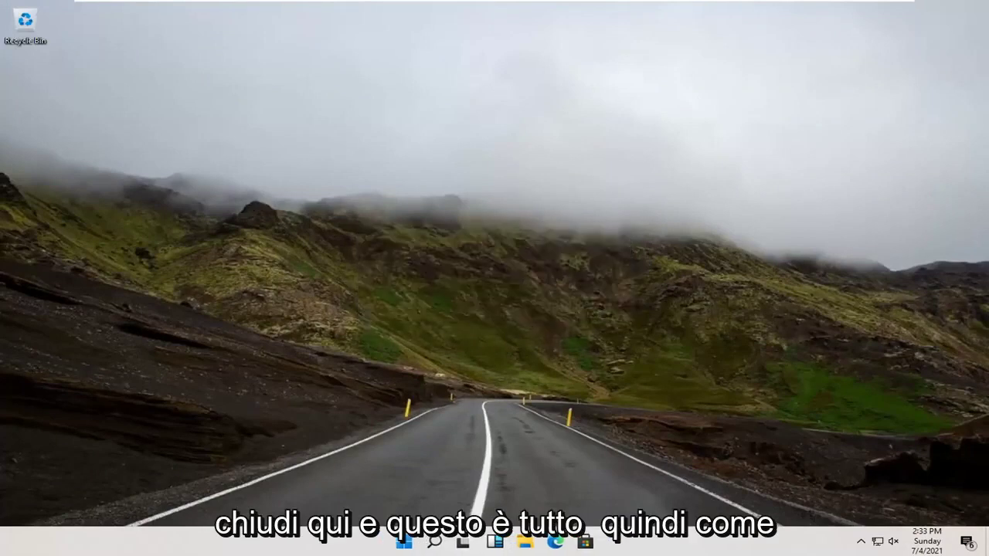